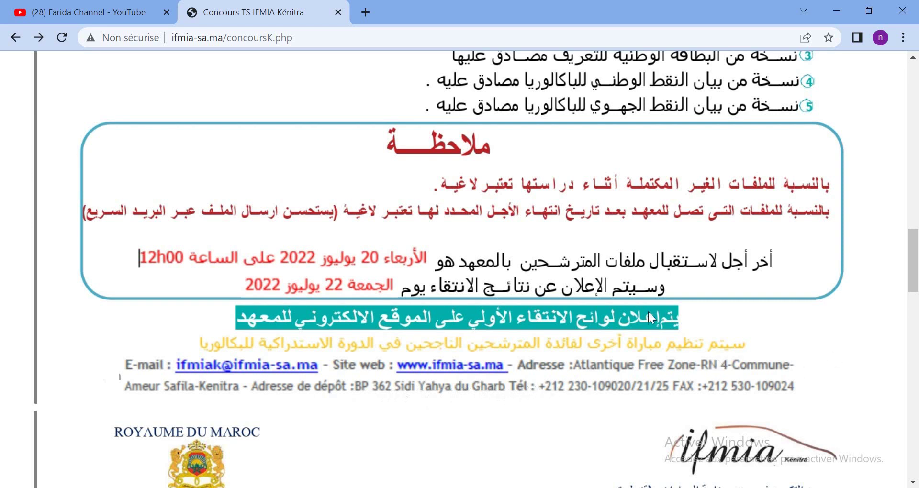
Open the IFMIA Kénitra Technicien Spécialisé registration form for baccalaureate holders.
scroll(646, 316, up, 15)
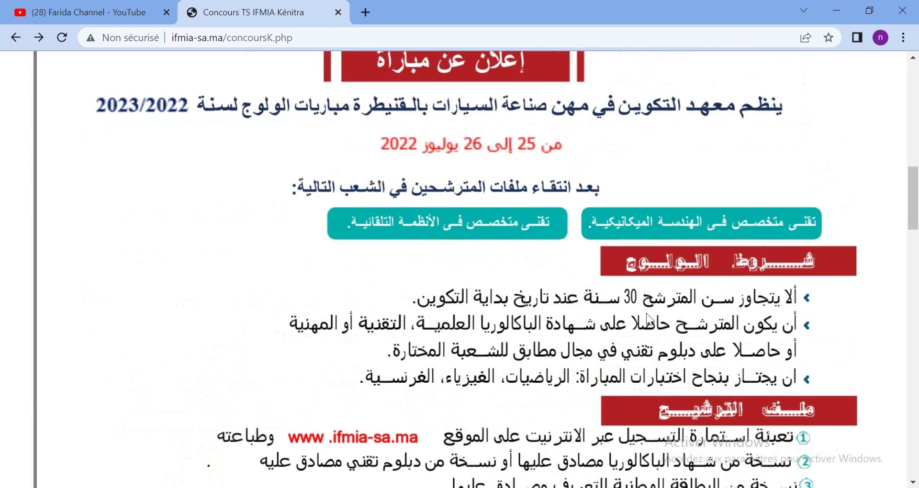
scroll(482, 219, up, 3)
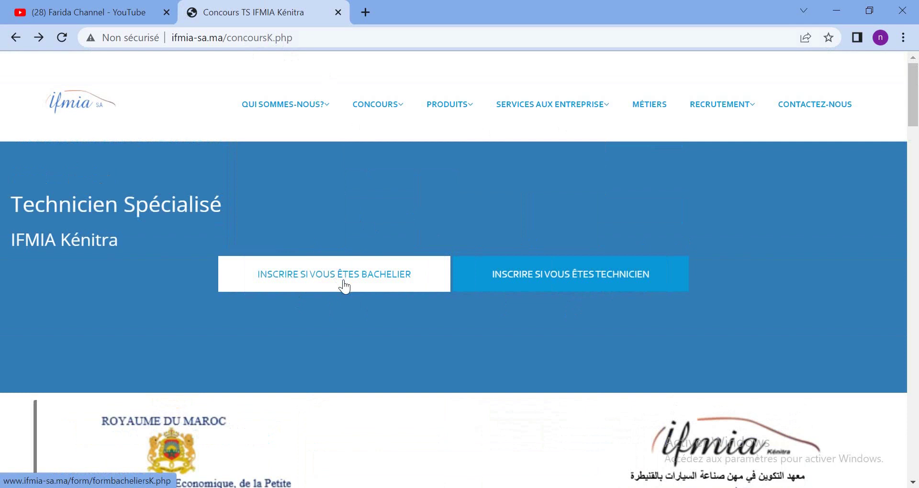
click(363, 280)
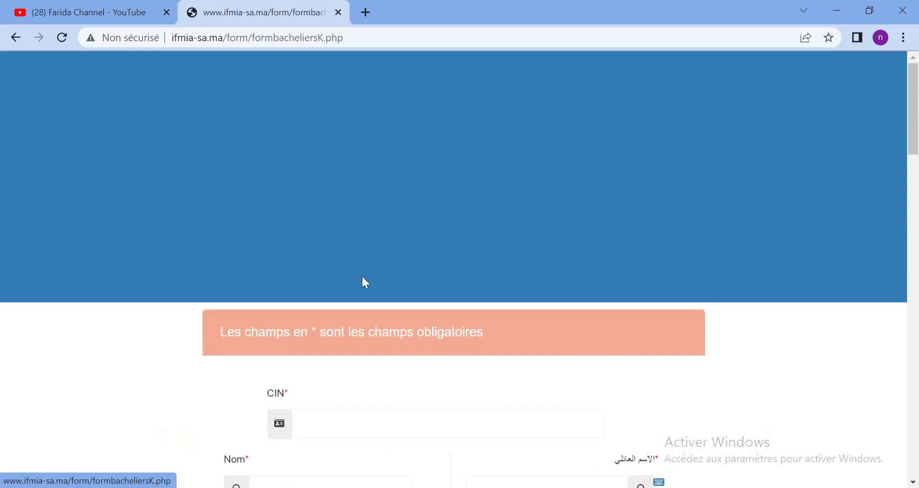
Choose Pére as the Responsable légal and go through the guardian's last-name and first-name fields.
scroll(467, 238, down, 3)
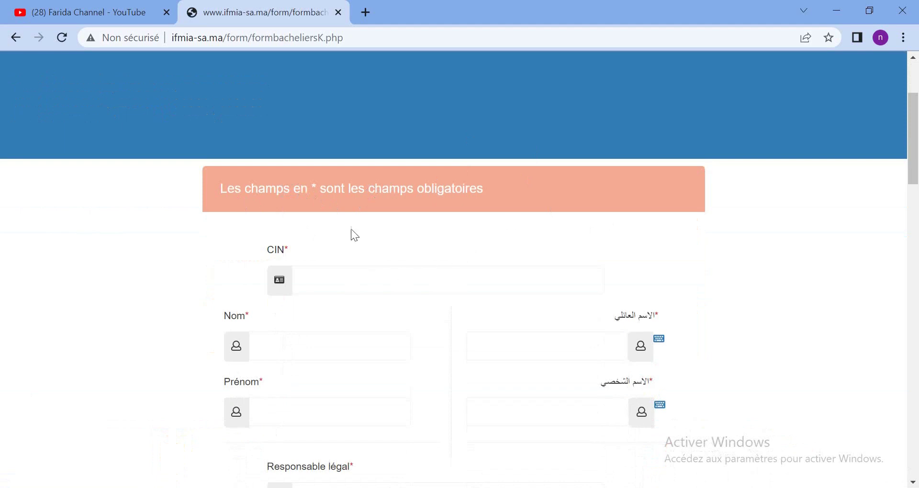
scroll(381, 383, down, 2)
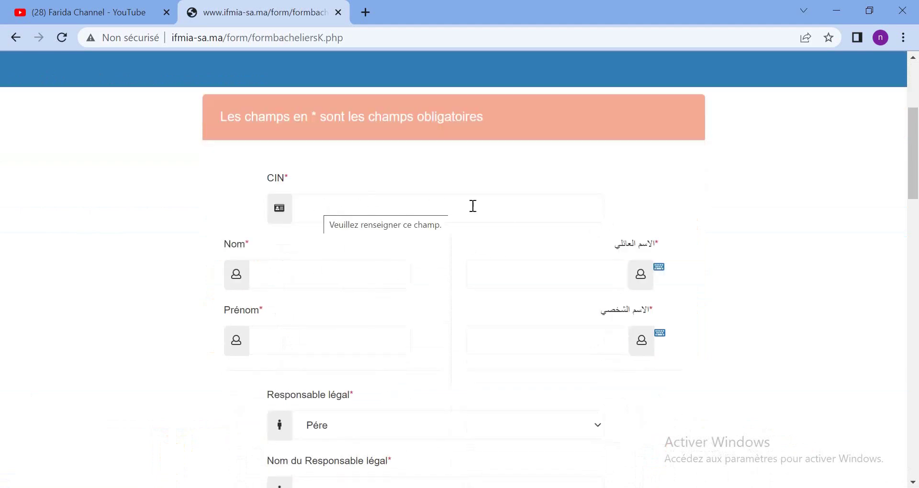
scroll(465, 204, down, 2)
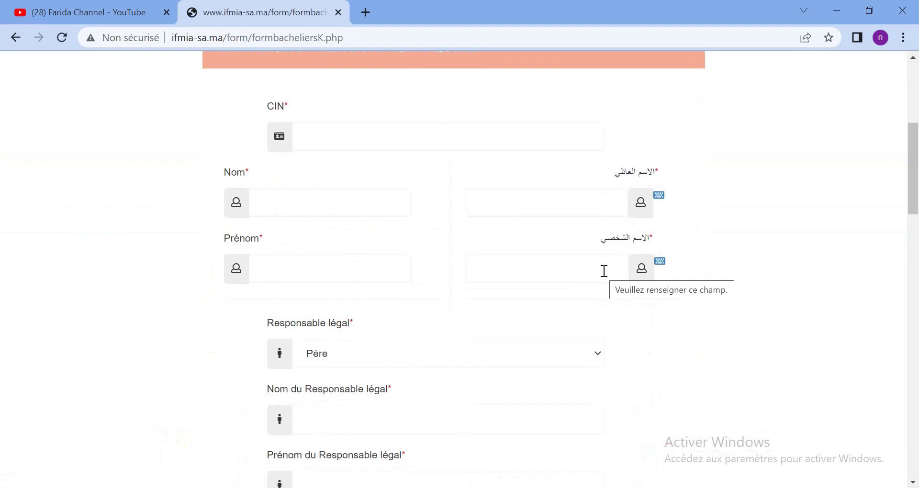
scroll(604, 271, down, 3)
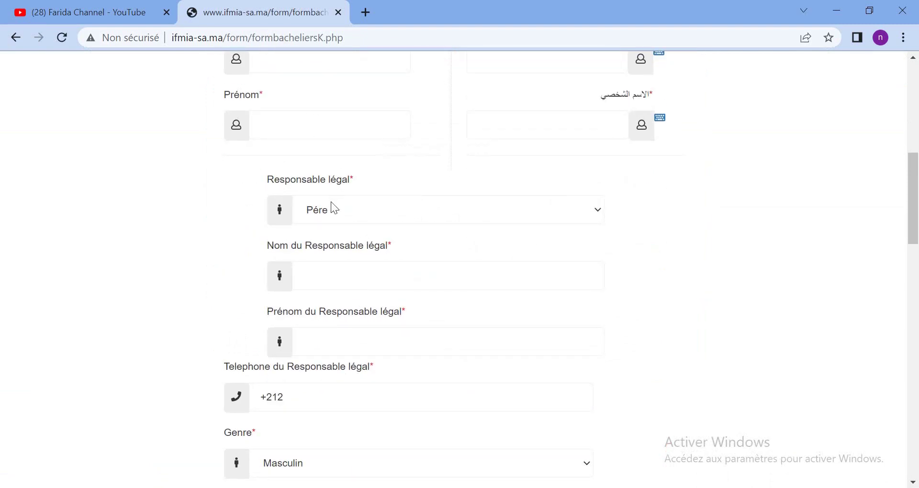
click(586, 214)
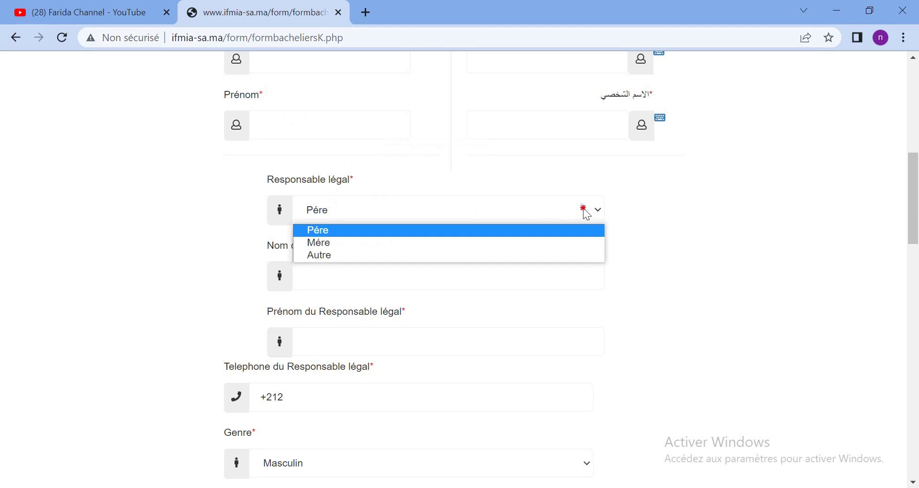
click(340, 229)
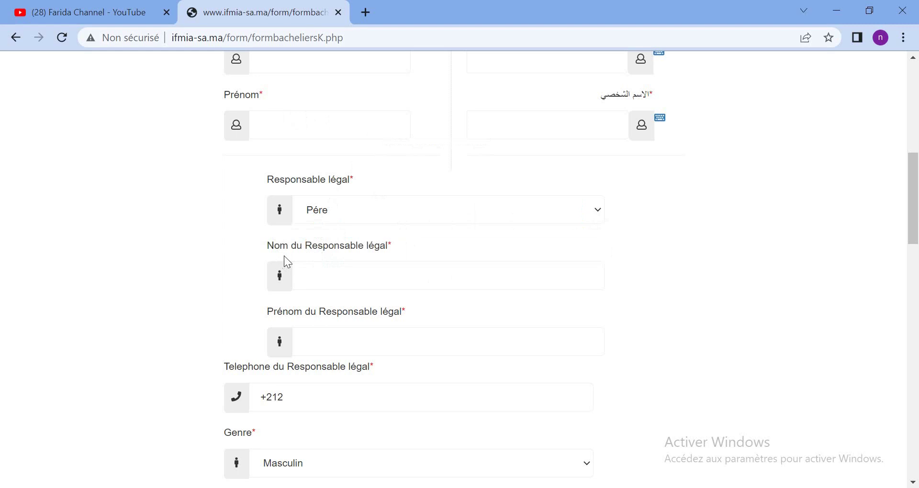
click(360, 272)
scroll(476, 262, down, 1)
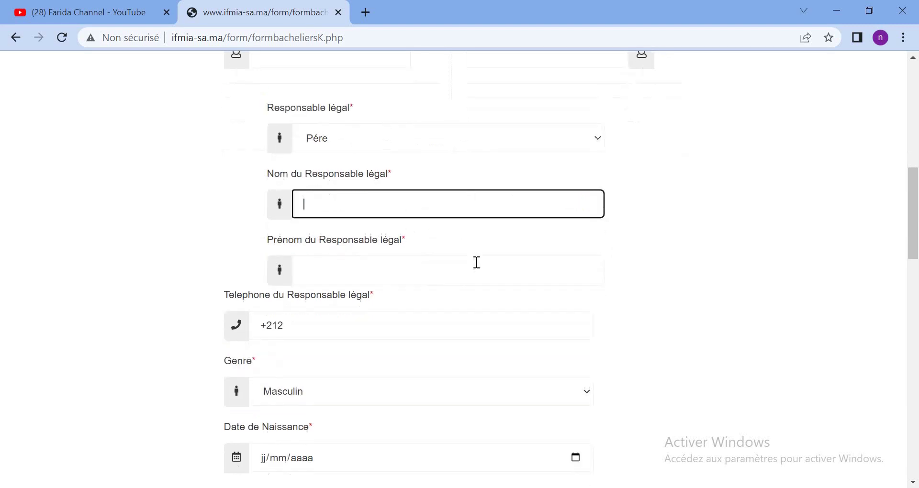
click(366, 271)
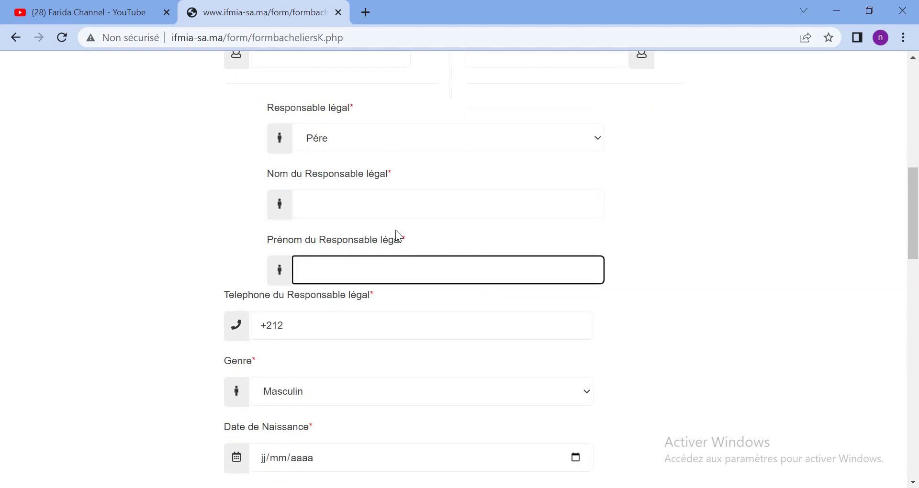
Set the Genre to Masculin and the Ville de résidence to SALÉ.
scroll(481, 256, down, 3)
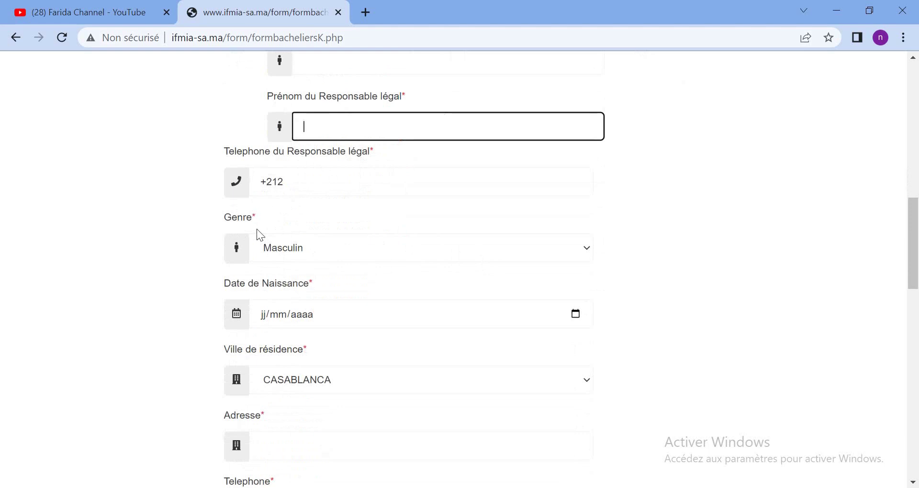
click(337, 249)
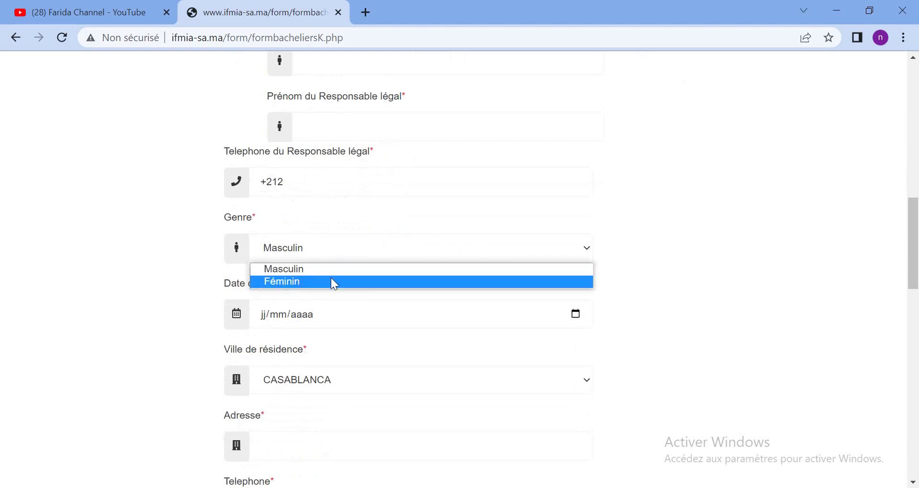
click(328, 270)
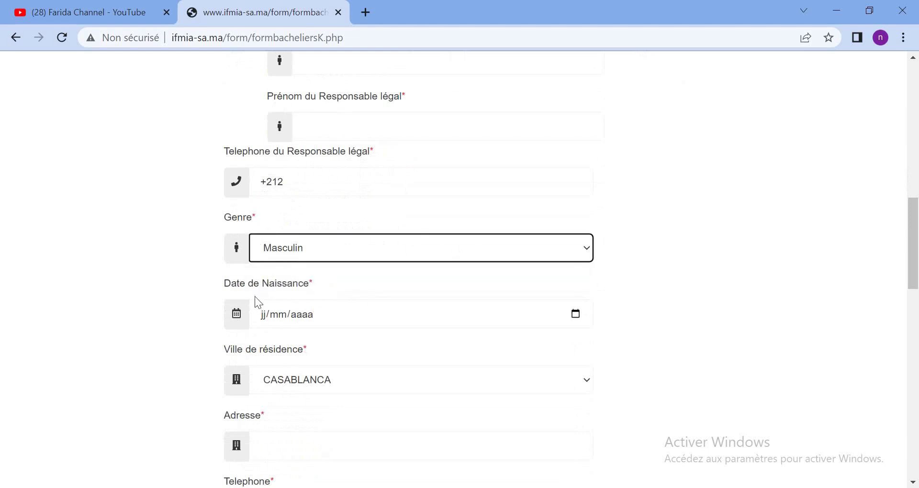
scroll(374, 292, down, 1)
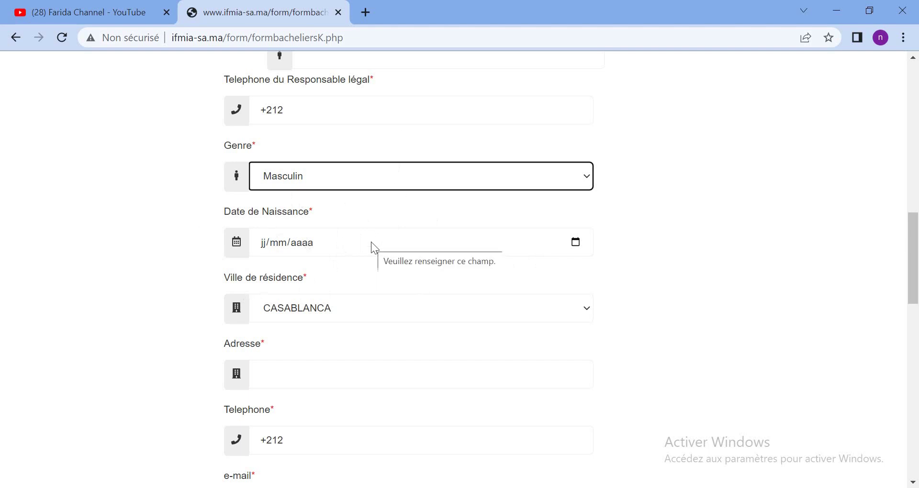
click(395, 313)
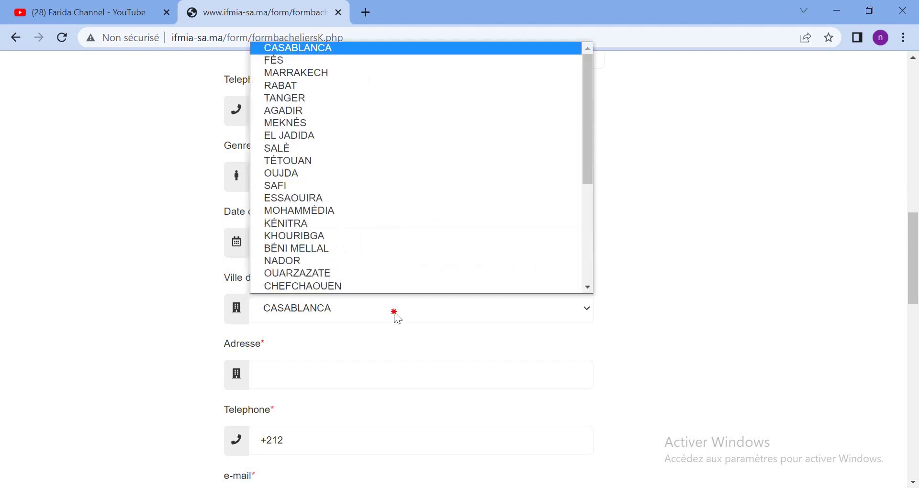
click(293, 147)
Examine the address, telephone, e-mail and CNE fields and the options offered for the Série du Bac.
scroll(386, 312, down, 2)
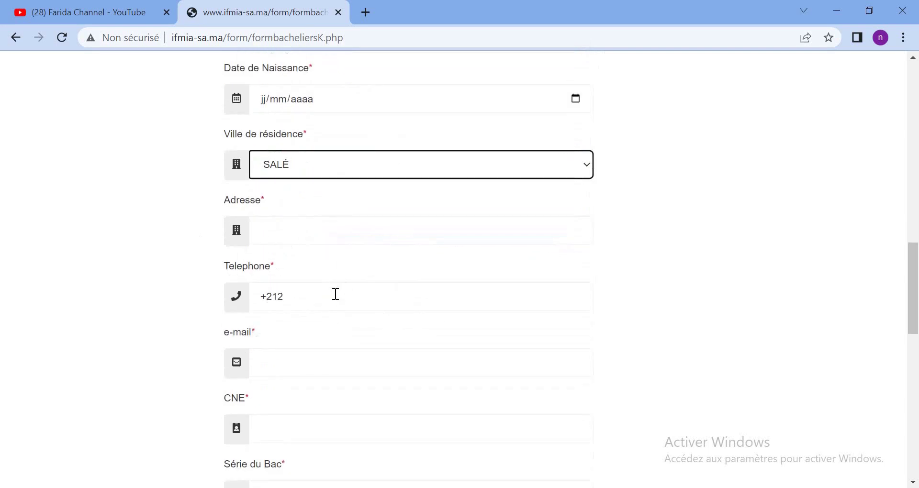
scroll(346, 304, down, 2)
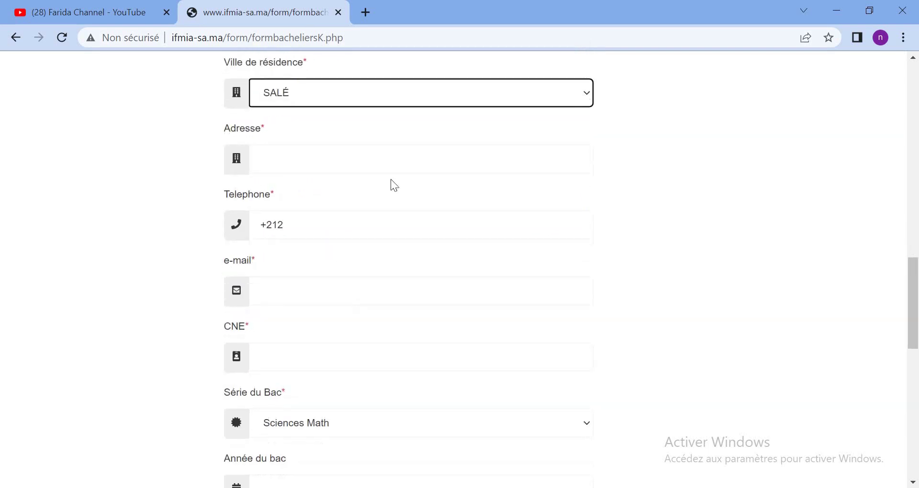
scroll(409, 217, down, 2)
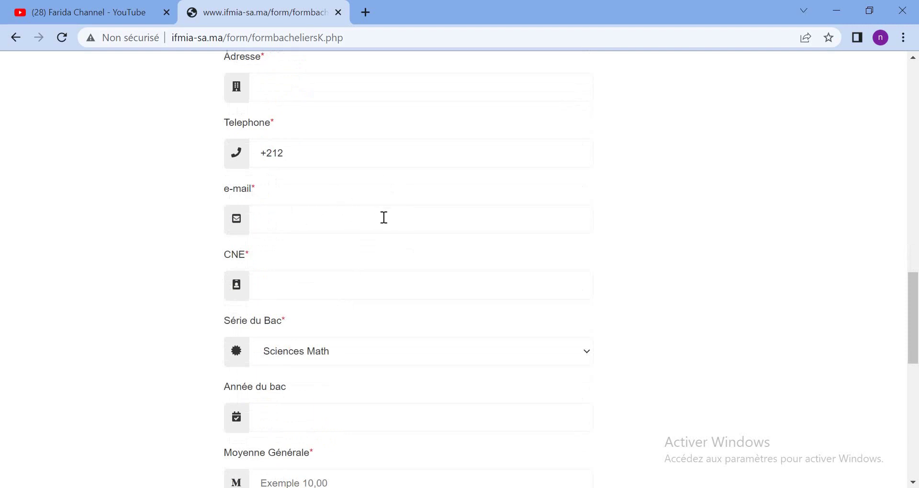
scroll(420, 220, down, 2)
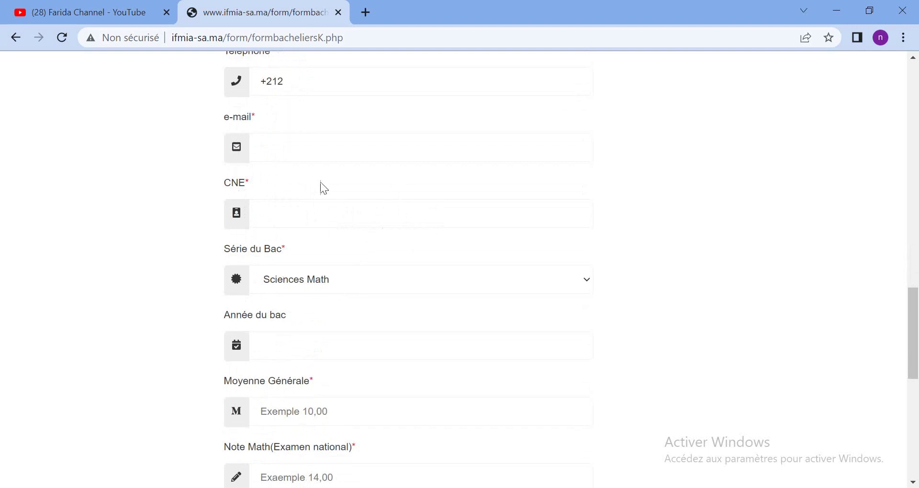
click(307, 211)
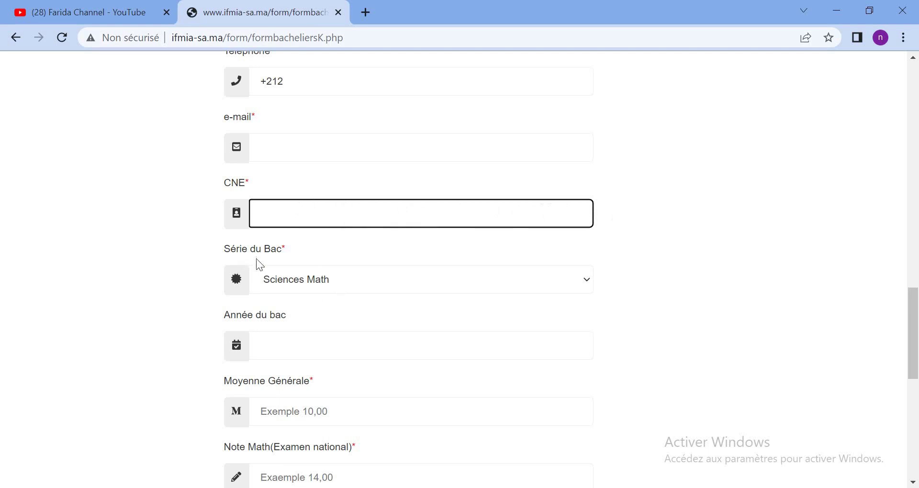
click(353, 286)
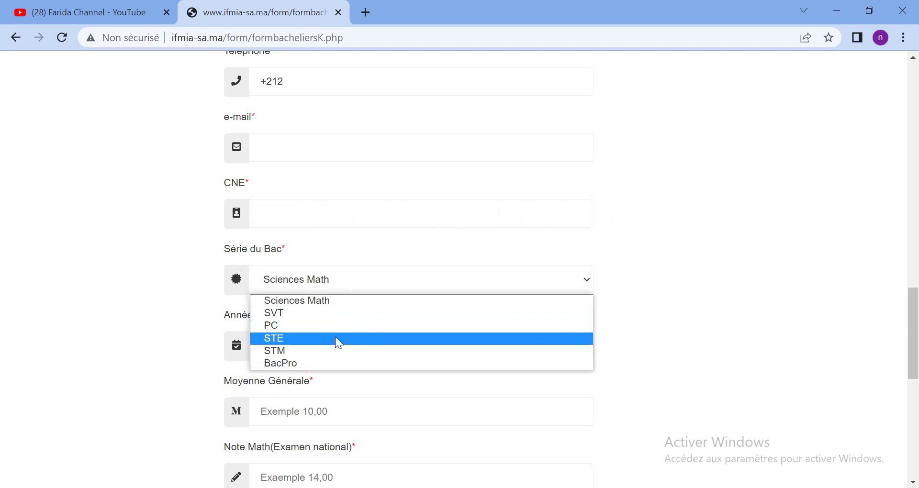
click(338, 288)
Select Systèmes Automatisés as the first and second training choices and Génie Mécanique as the third.
scroll(322, 331, down, 3)
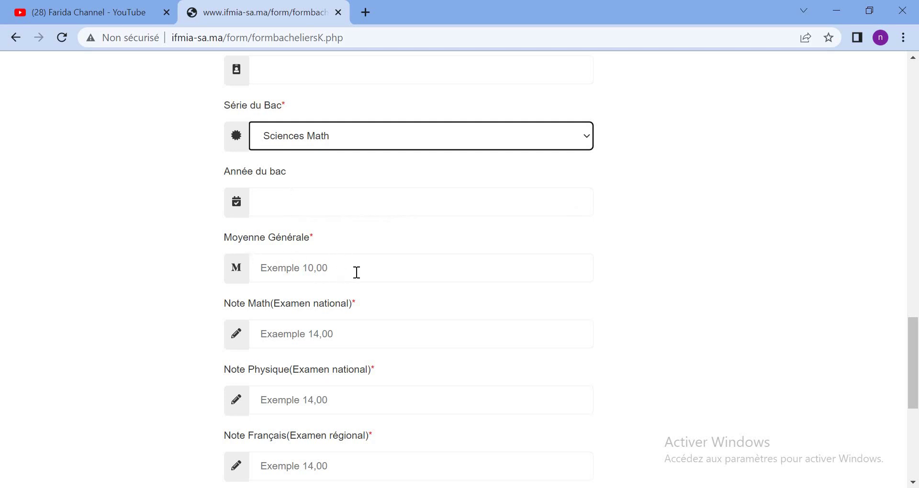
scroll(359, 272, down, 3)
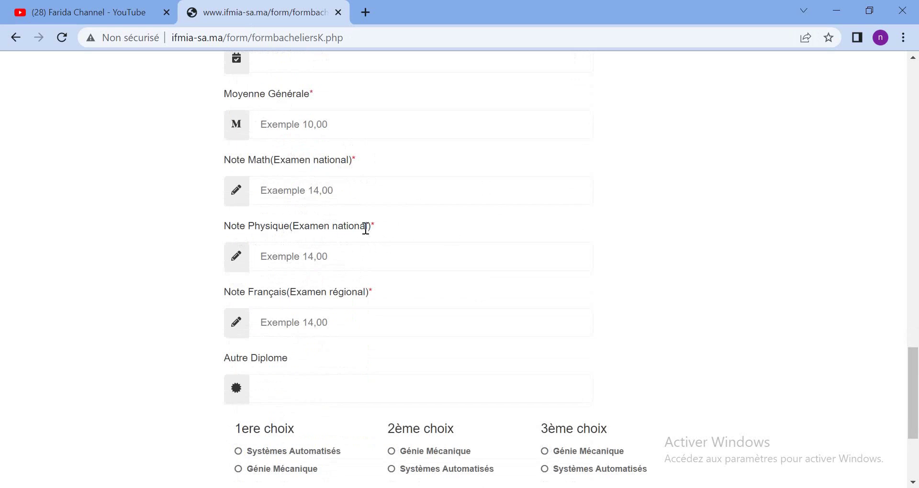
scroll(437, 248, down, 1)
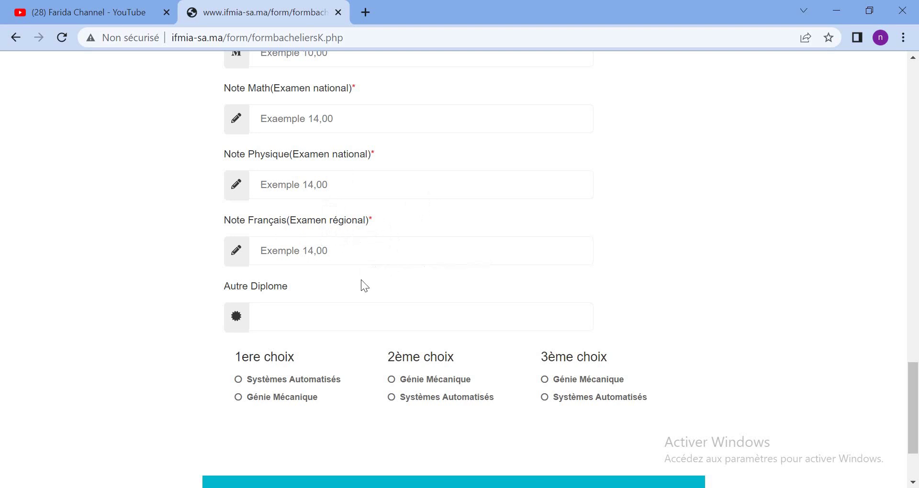
scroll(361, 283, down, 1)
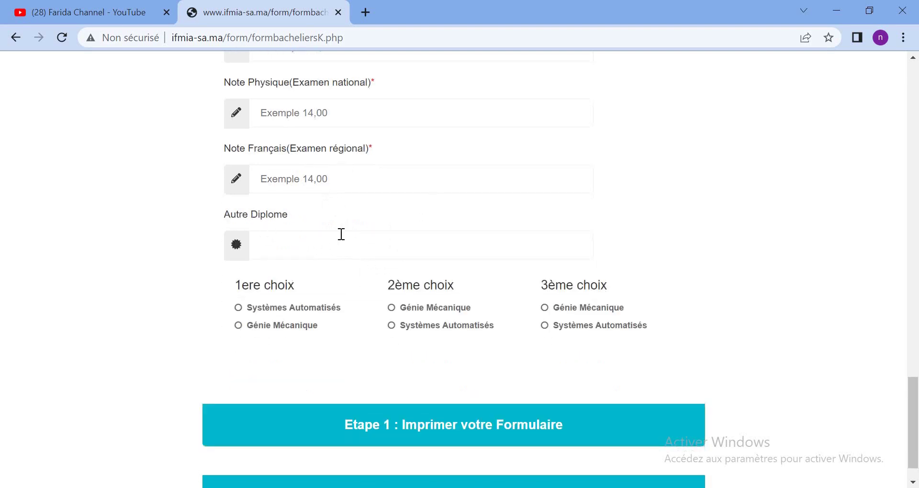
click(302, 245)
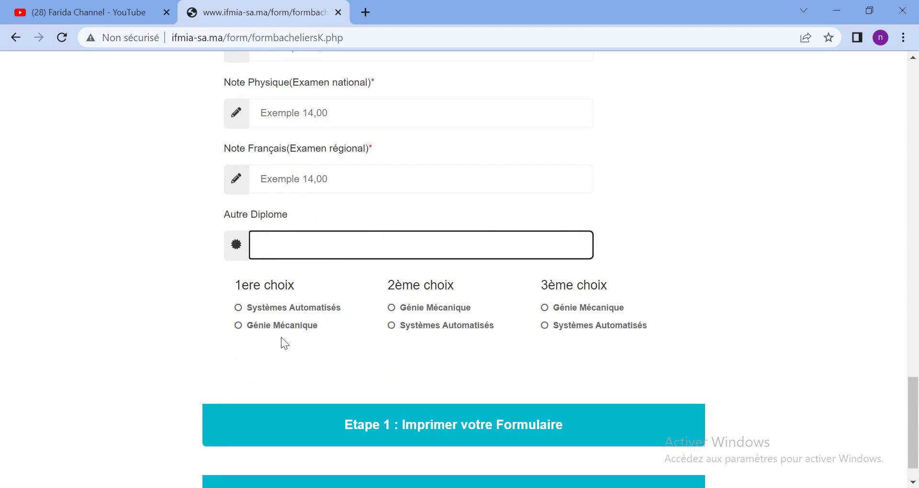
click(273, 313)
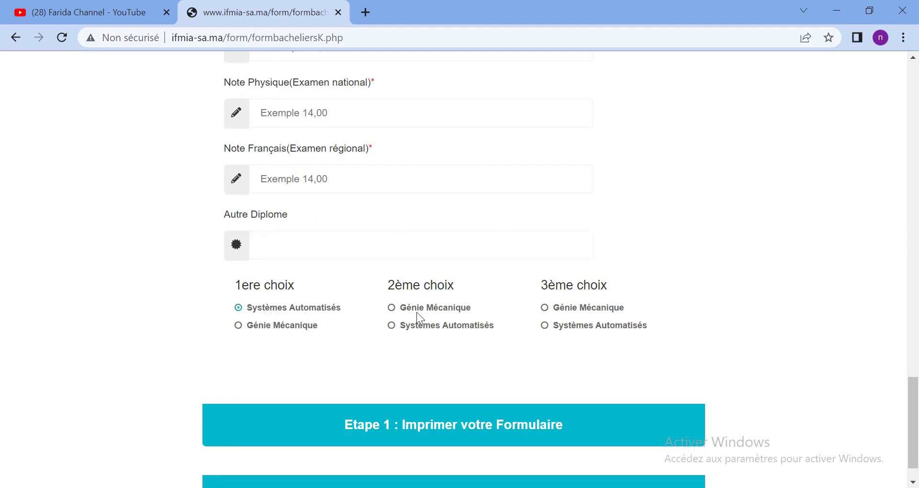
click(404, 327)
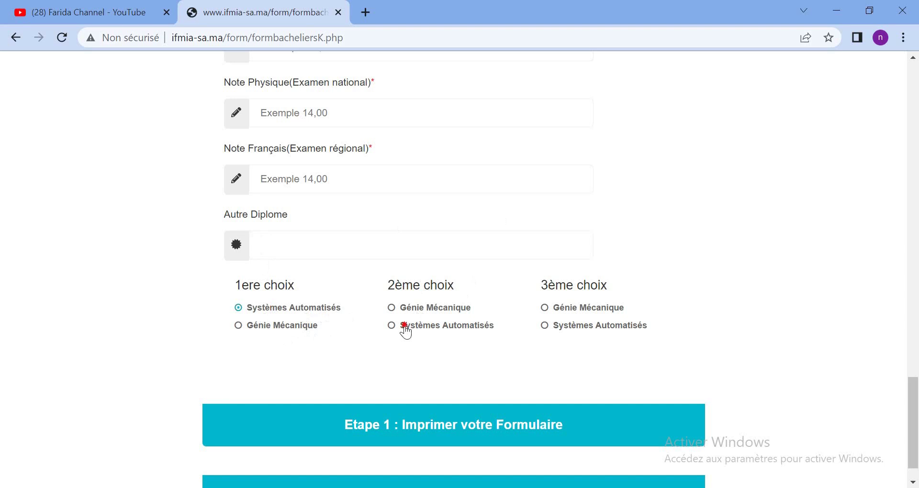
click(545, 293)
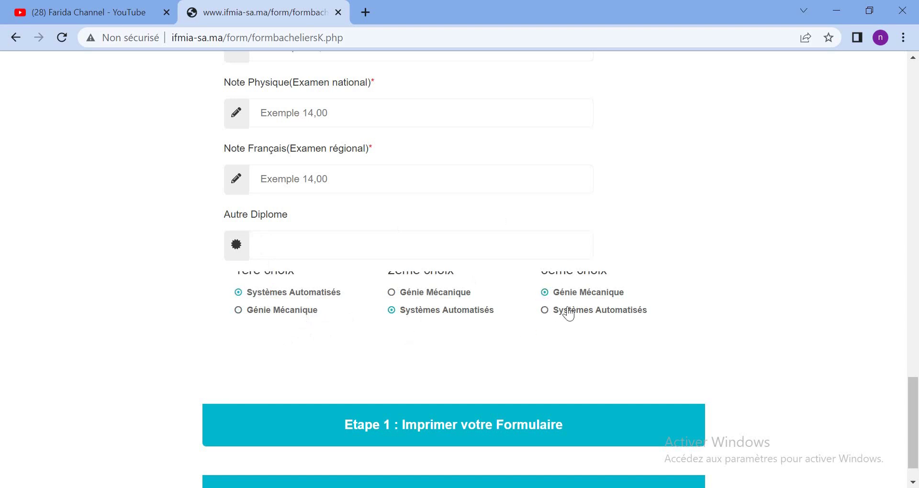
Review the whole registration form from the CIN field down to the print and validation stages.
scroll(570, 312, up, 1)
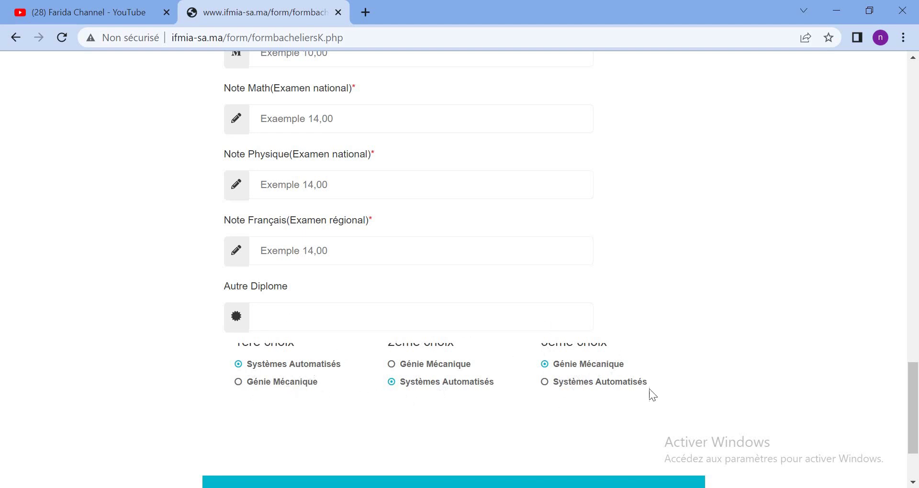
scroll(479, 318, up, 20)
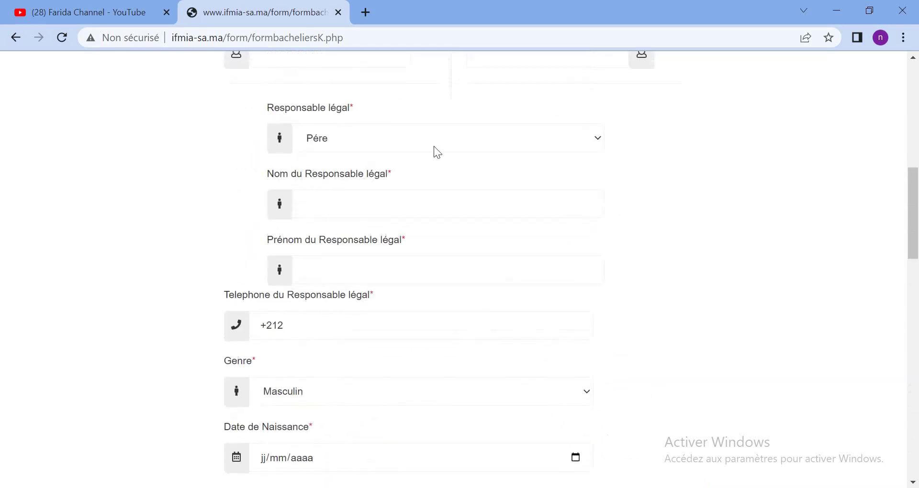
scroll(434, 146, up, 5)
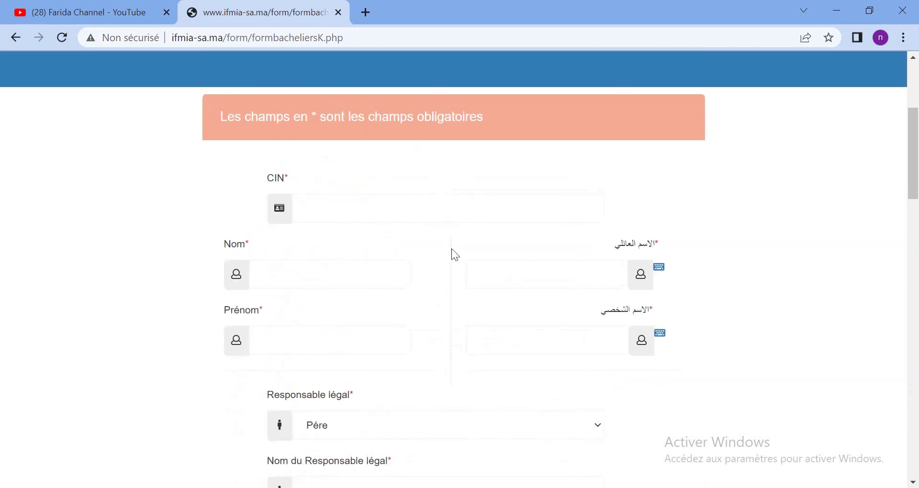
scroll(455, 255, down, 2)
scroll(455, 255, down, 15)
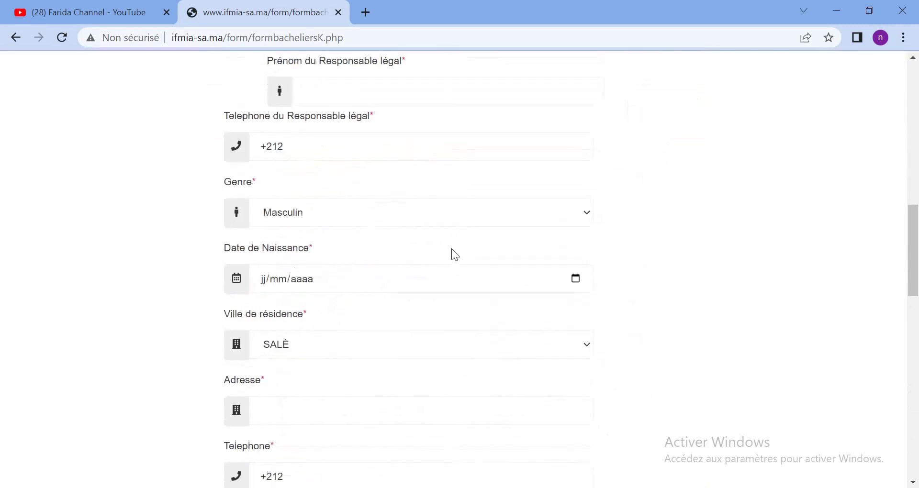
scroll(456, 256, down, 10)
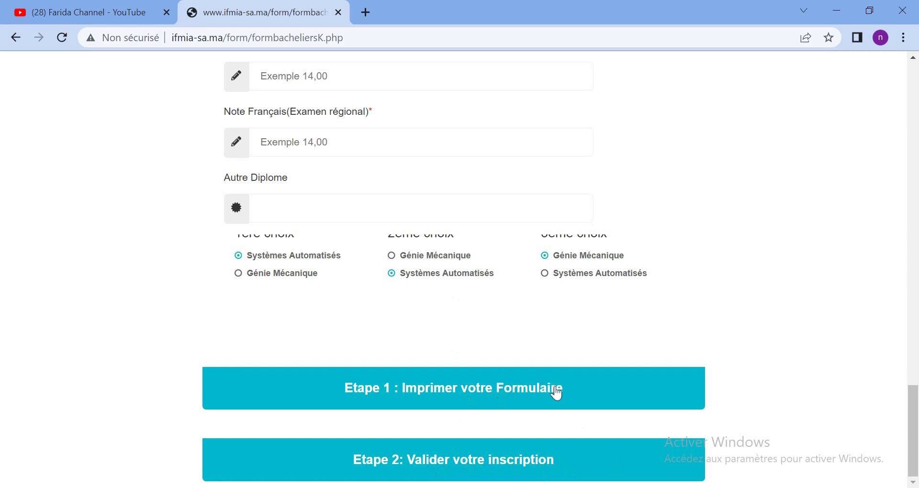
Return to the IFMIA Kénitra competition page and review the admission conditions, application file documents, submission deadline and contact details in the announcement.
click(16, 37)
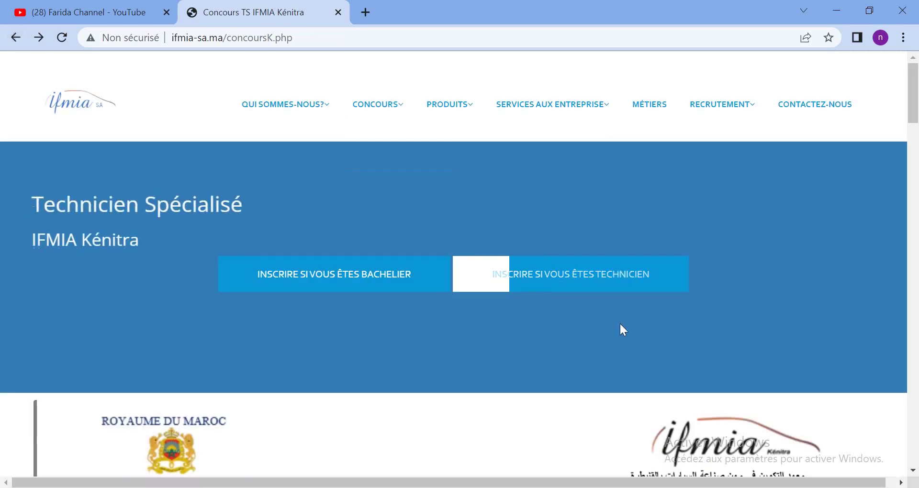
scroll(617, 326, down, 20)
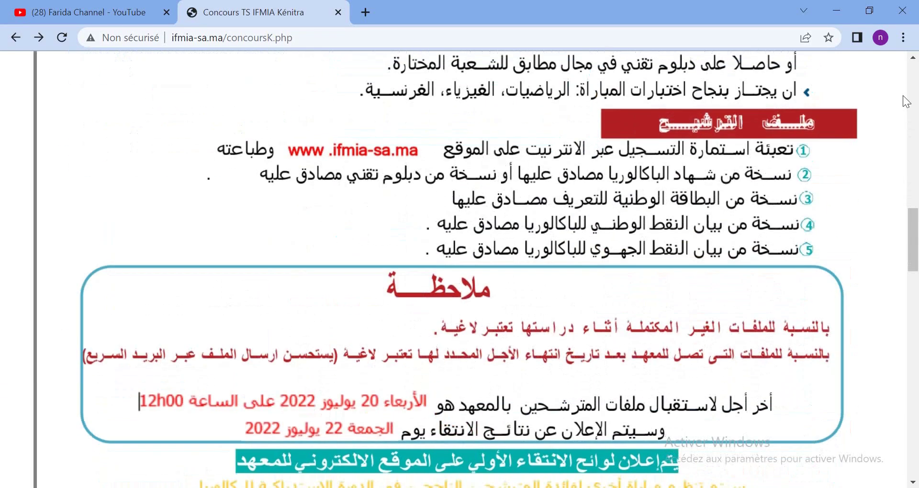
scroll(769, 122, up, 4)
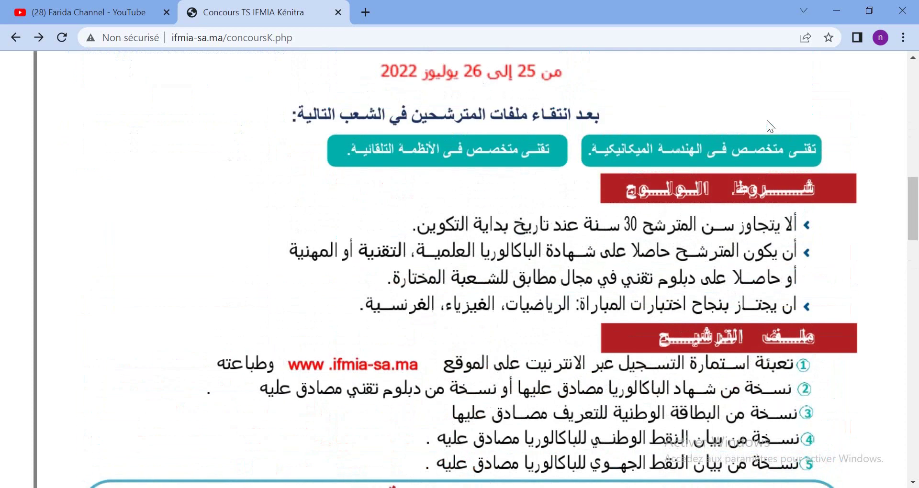
scroll(768, 123, down, 4)
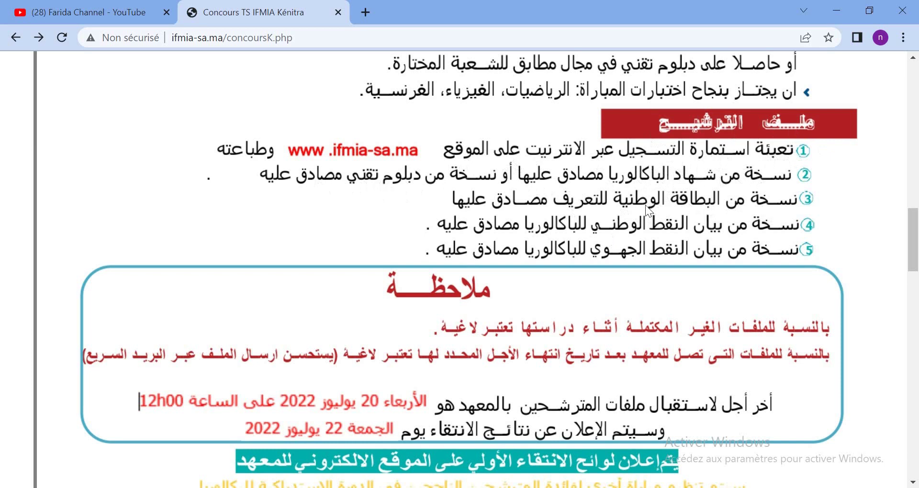
scroll(645, 205, down, 5)
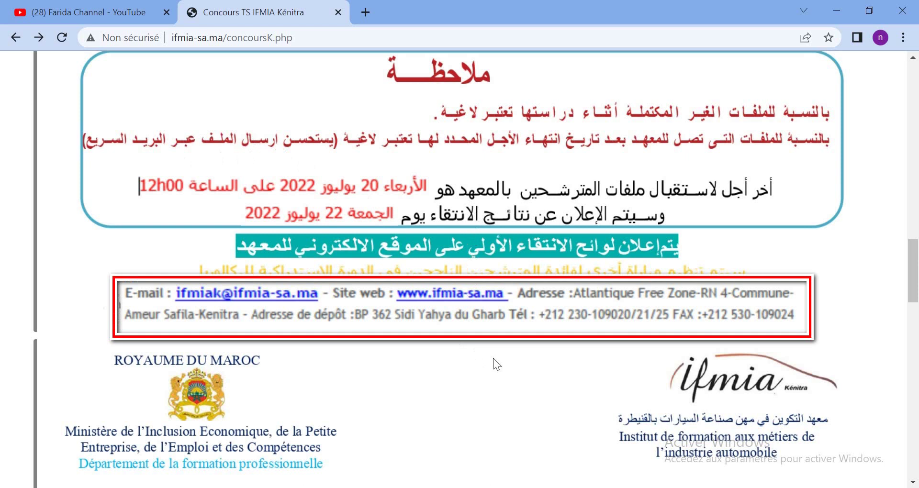
Switch to the Farida Channel videos page on YouTube.
click(135, 12)
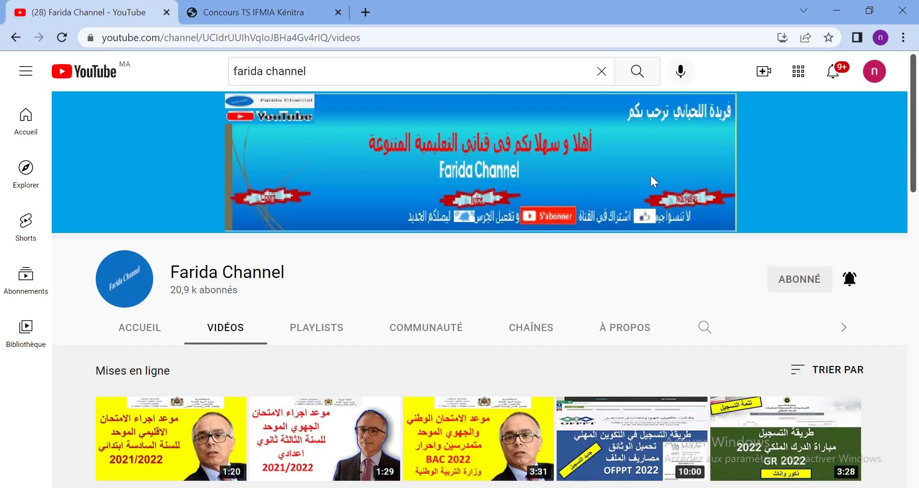